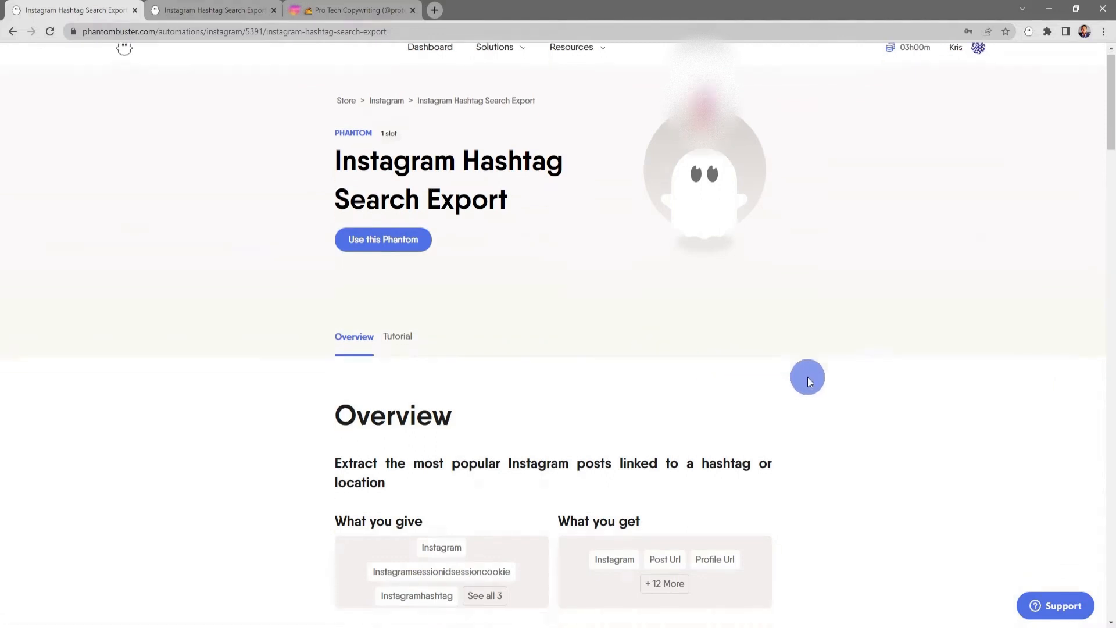
# - Look over the overview of the Instagram Hashtag Search Export Phantom and open its tutorial
pyautogui.scroll(-5, 808, 378)
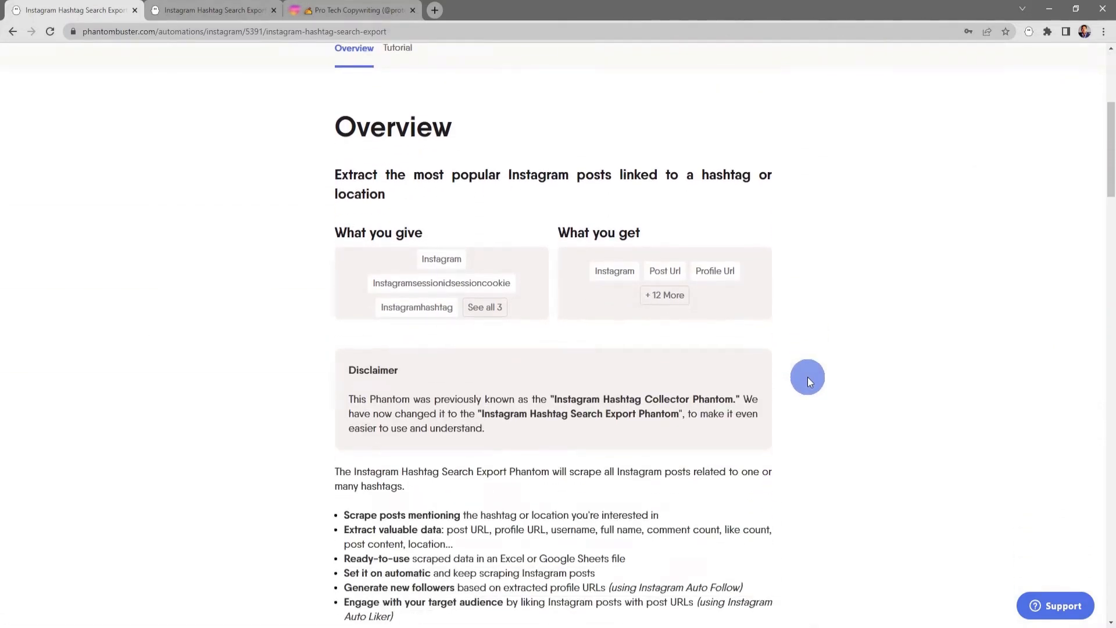
pyautogui.scroll(5, 807, 377)
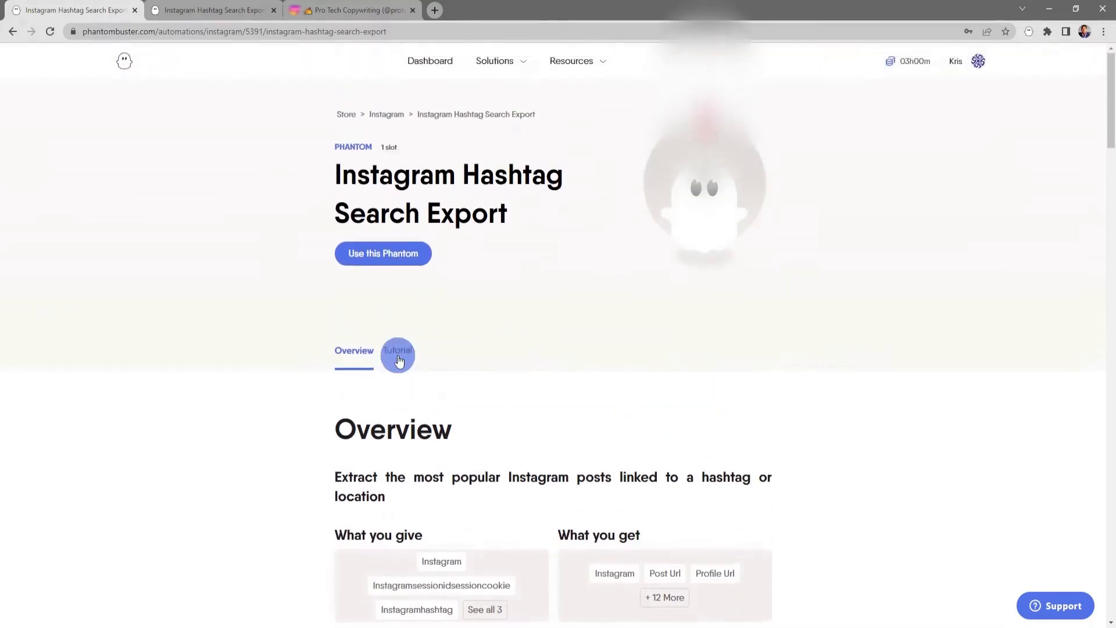
pyautogui.click(398, 350)
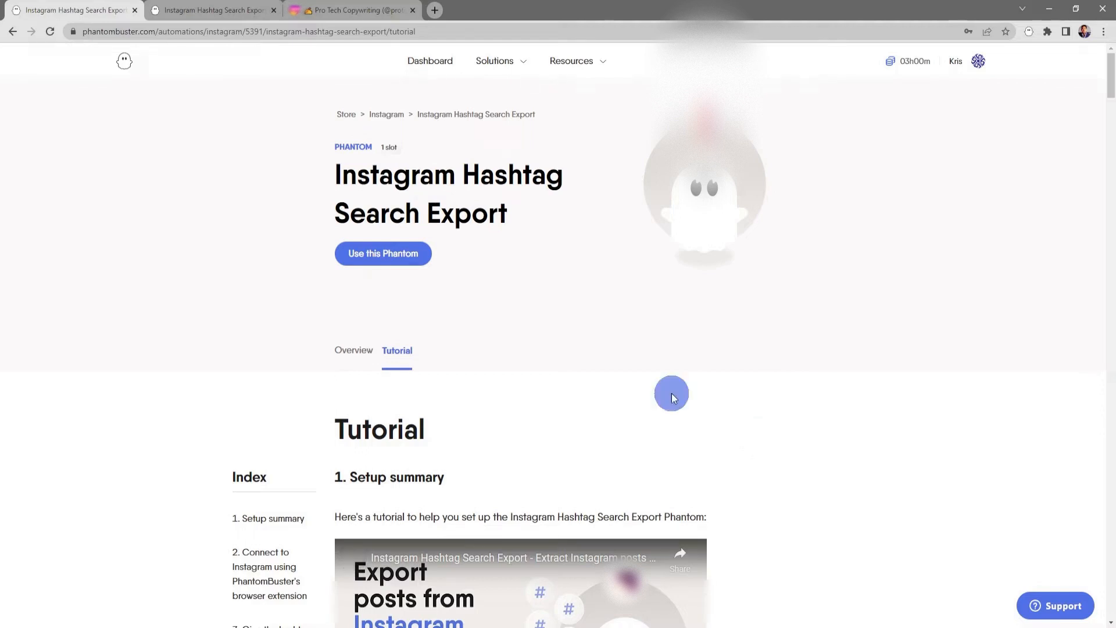
# - Start setting up this Phantom, connect it to Instagram to fill in the session cookie, and save the connection
pyautogui.click(372, 252)
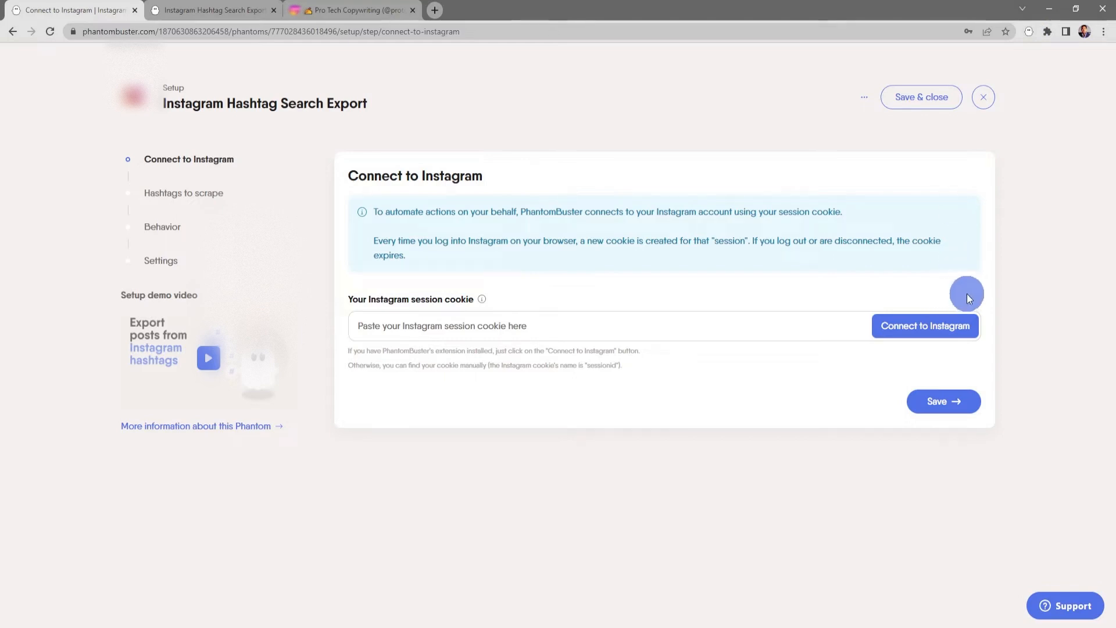
pyautogui.click(935, 334)
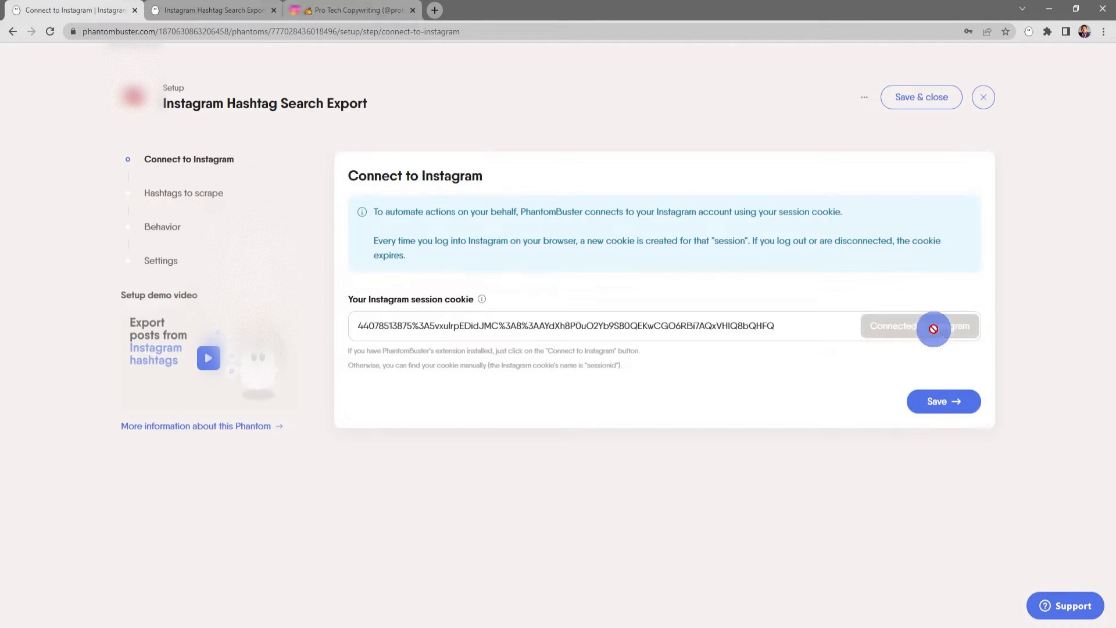
pyautogui.click(951, 400)
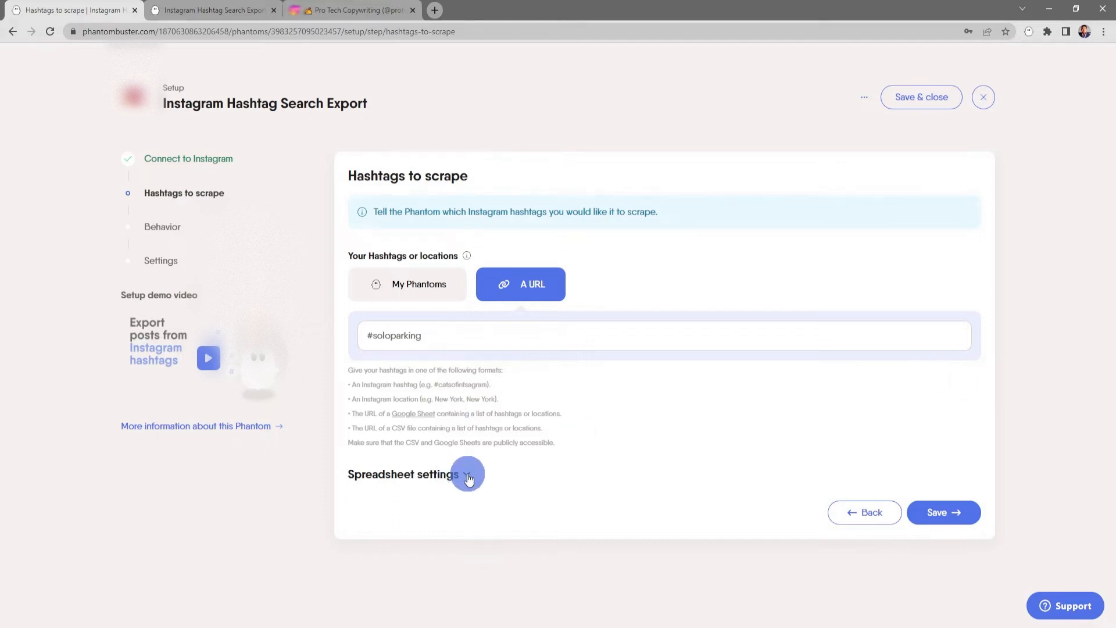
# - Check the optional spreadsheet settings for the name of the column containing hashtags, and collapse them again
pyautogui.click(468, 478)
pyautogui.scroll(-1, 591, 476)
pyautogui.click(605, 456)
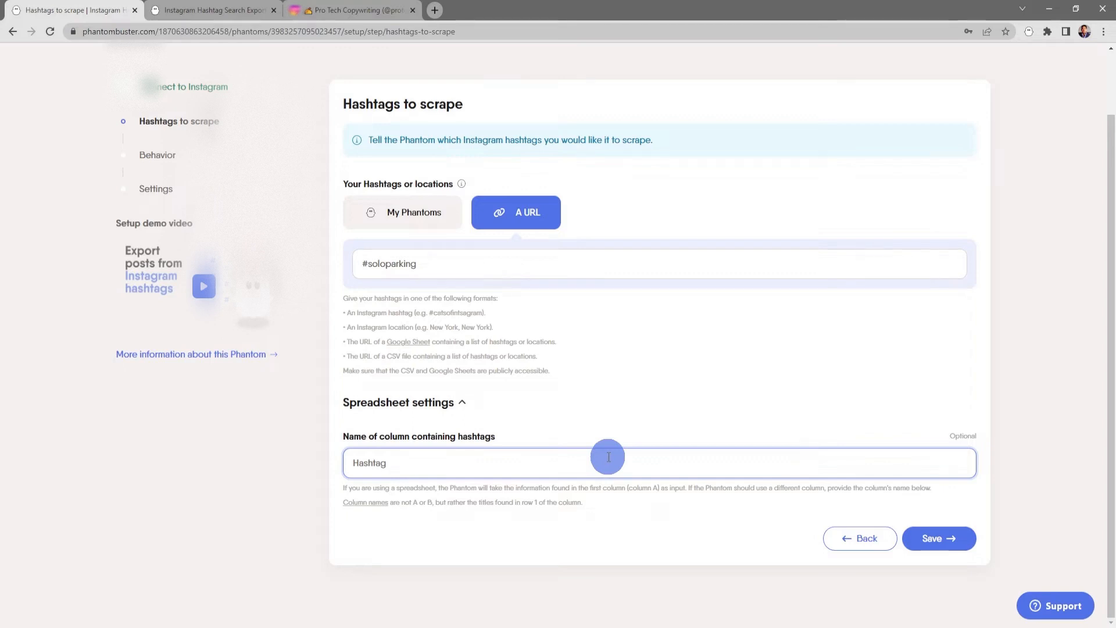
pyautogui.click(441, 410)
pyautogui.click(462, 407)
# - Replace the hashtag to scrape with #copywriting
pyautogui.click(449, 336)
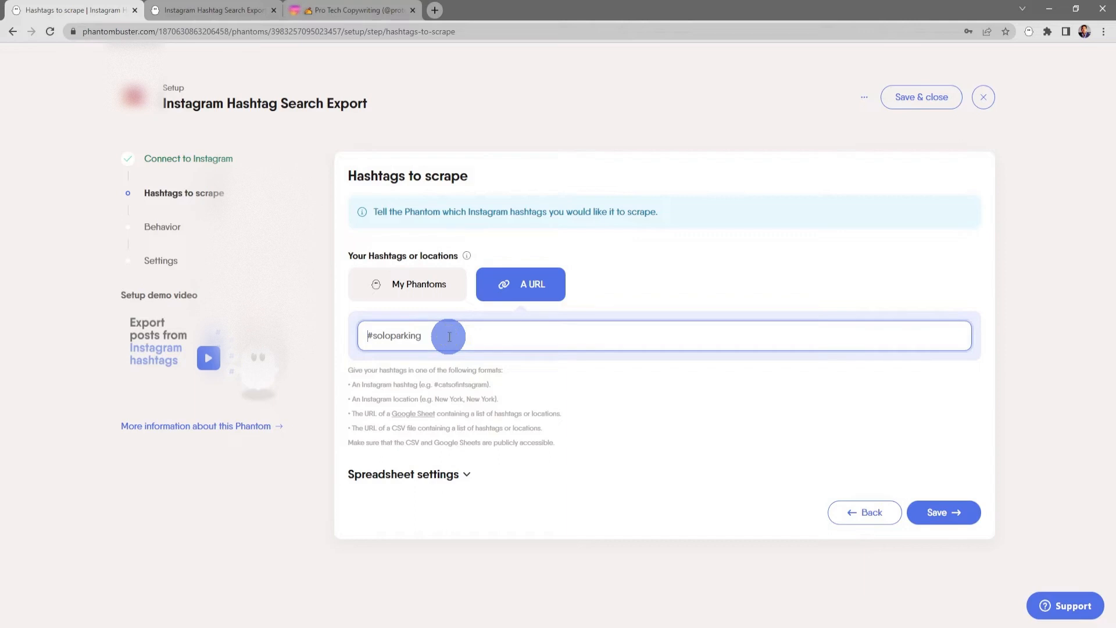
pyautogui.hotkey('ctrl', 'a')
pyautogui.write('#copywriting')
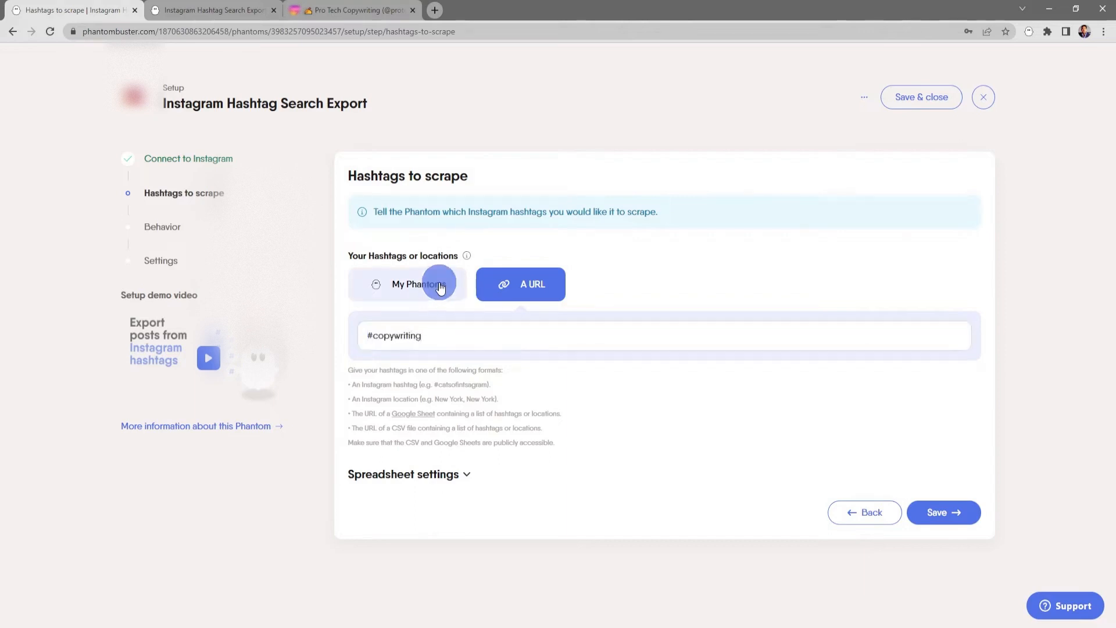
# - Browse the result files from My Phantoms offered as a source of hashtags
pyautogui.click(452, 289)
pyautogui.click(951, 340)
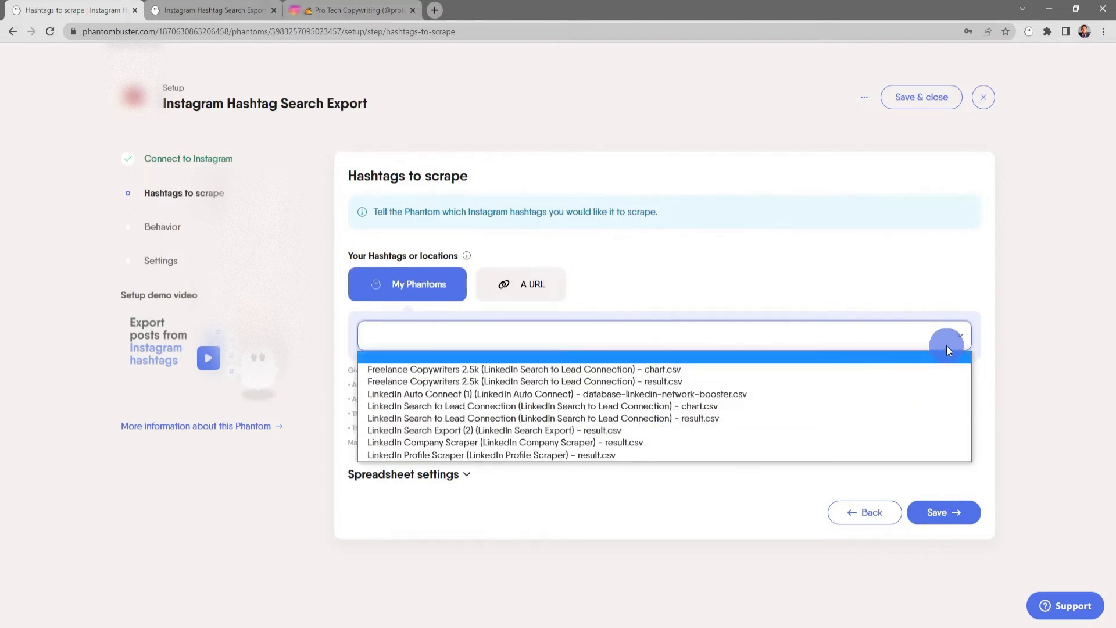
pyautogui.click(947, 343)
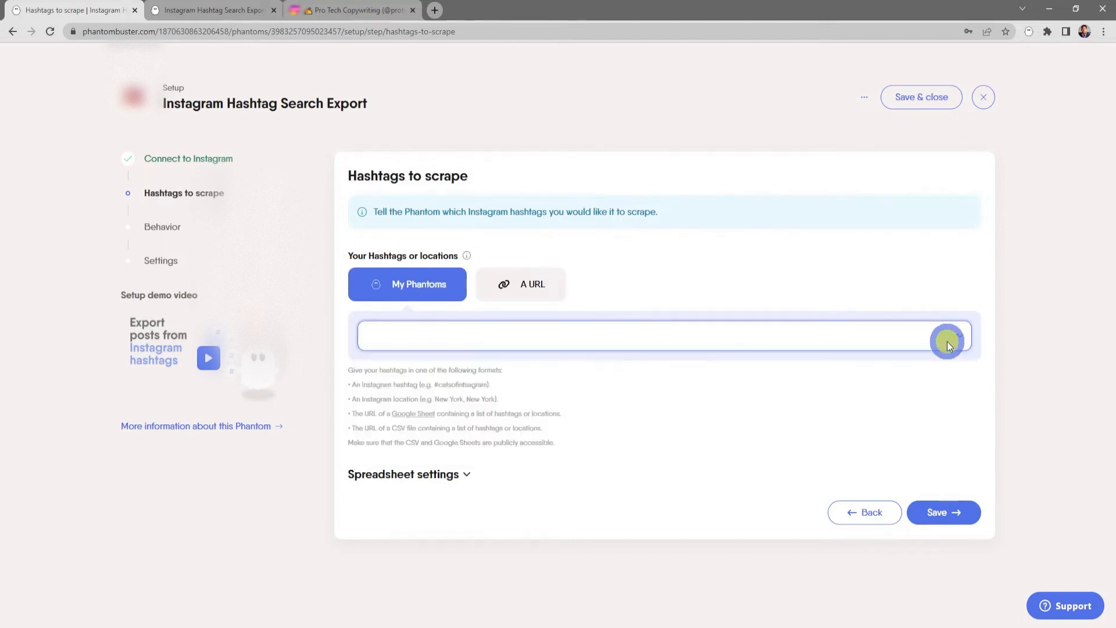
# - Return the hashtag source to A URL and save the hashtags to scrape
pyautogui.click(537, 289)
pyautogui.click(427, 342)
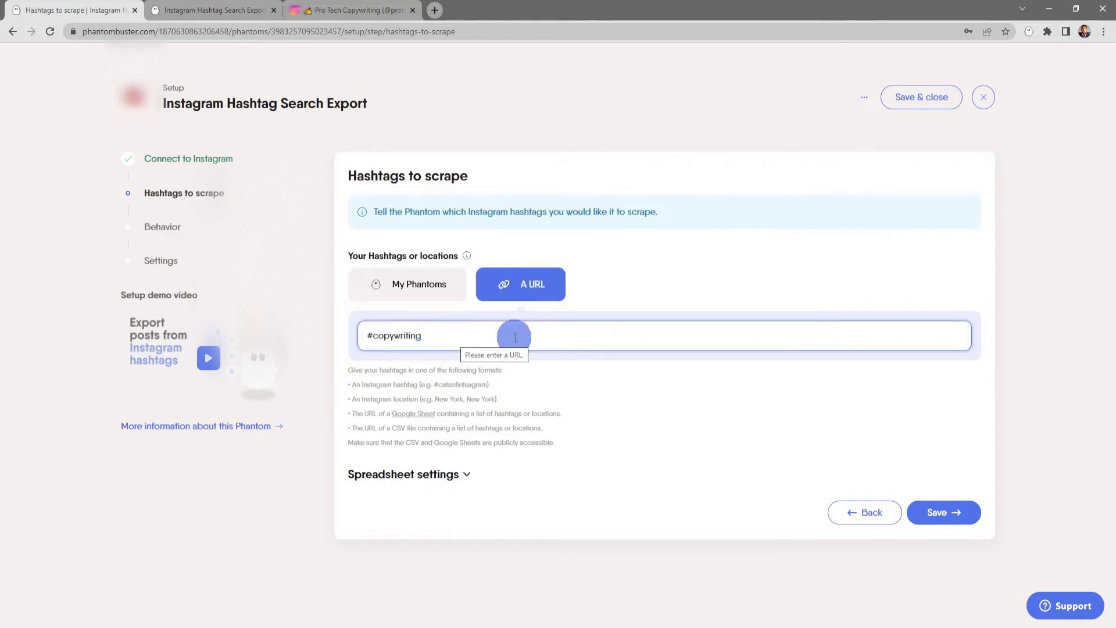
pyautogui.click(942, 513)
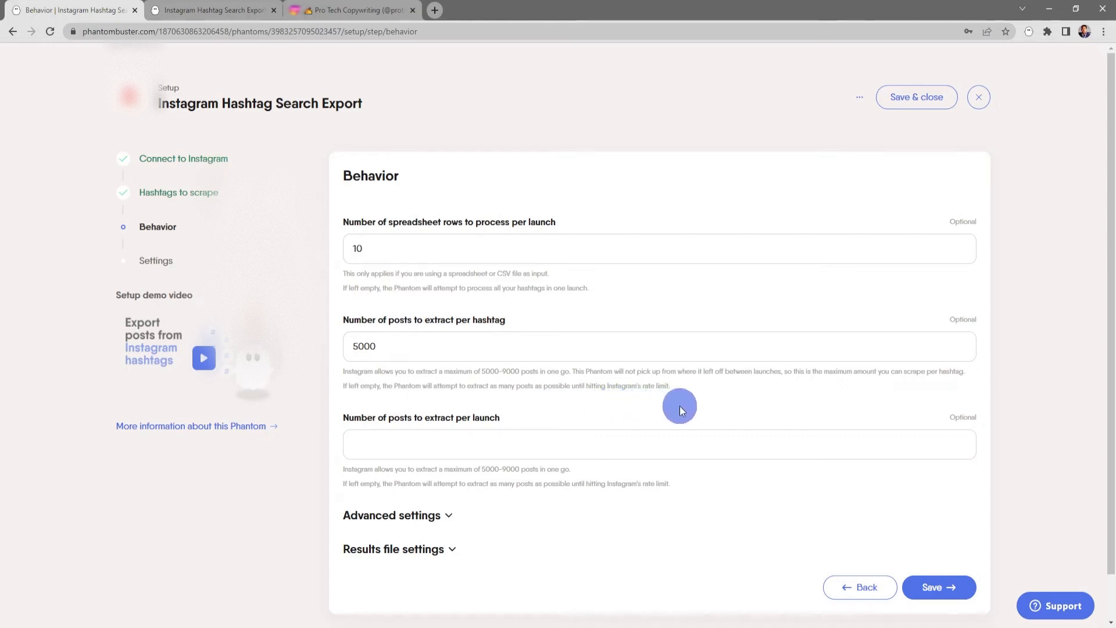
# - Set the number of posts to extract per hashtag to 50, leaving the number per launch empty
pyautogui.moveTo(385, 346); pyautogui.dragTo(338, 349)
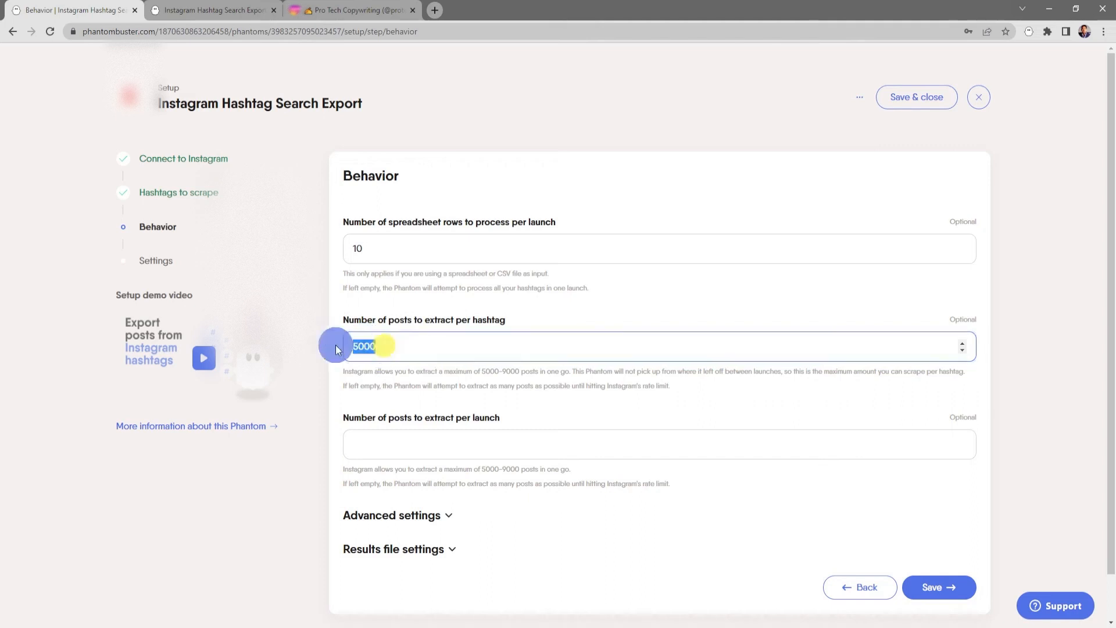
pyautogui.write('50')
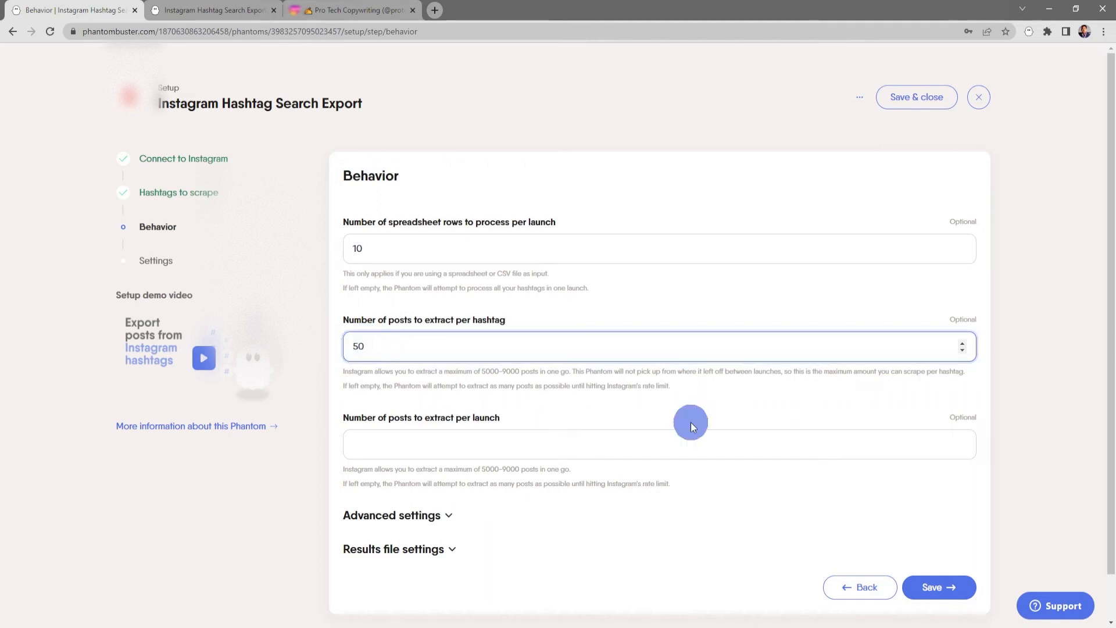
pyautogui.scroll(-1, 717, 395)
pyautogui.click(475, 384)
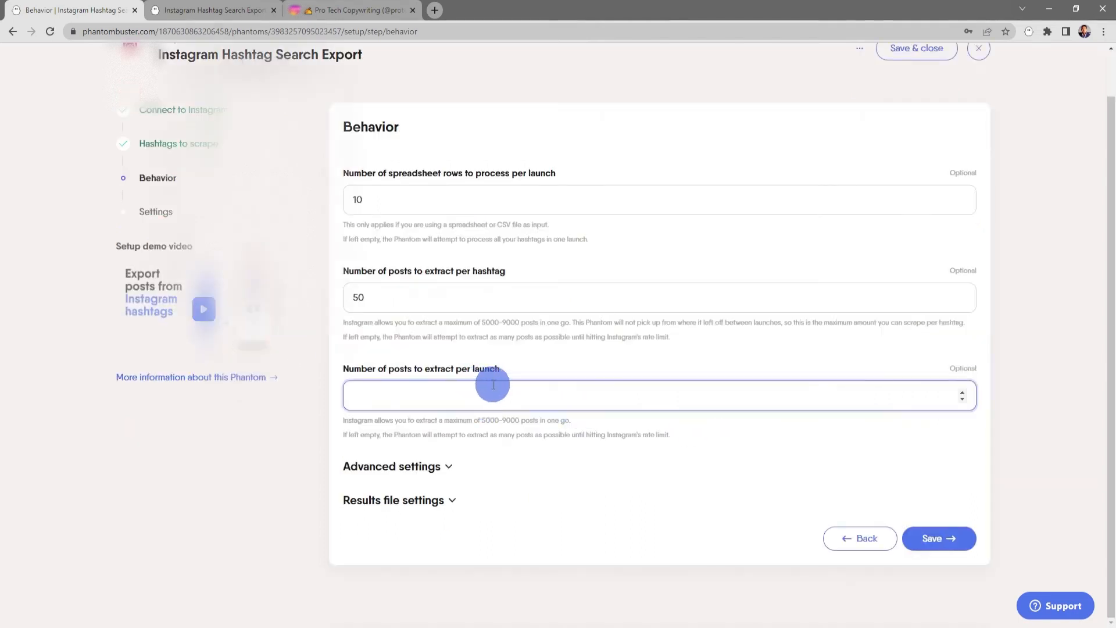
pyautogui.click(569, 452)
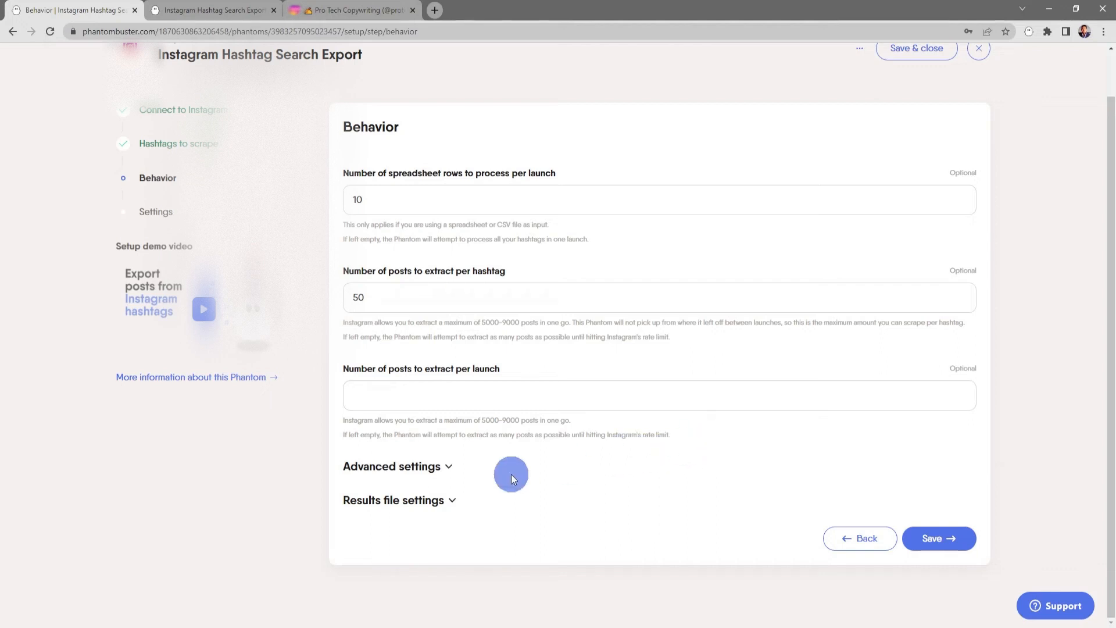
# - Examine the advanced extraction options and the results file settings, including the file name and fields to keep
pyautogui.click(449, 466)
pyautogui.scroll(-3, 607, 467)
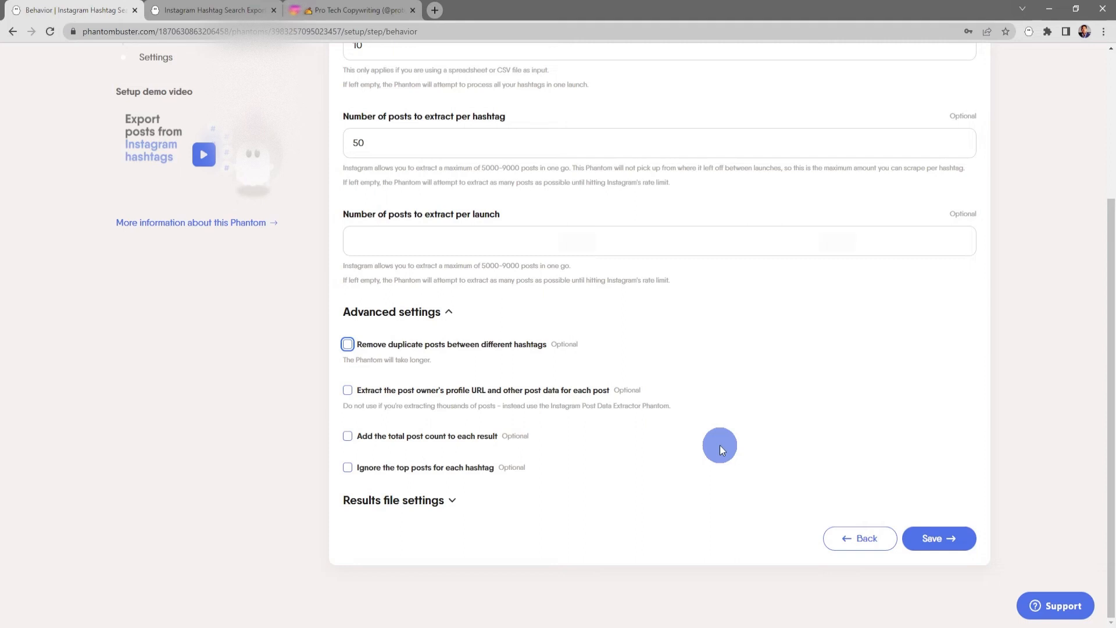
pyautogui.click(448, 501)
pyautogui.scroll(-1, 581, 518)
pyautogui.scroll(-1, 582, 518)
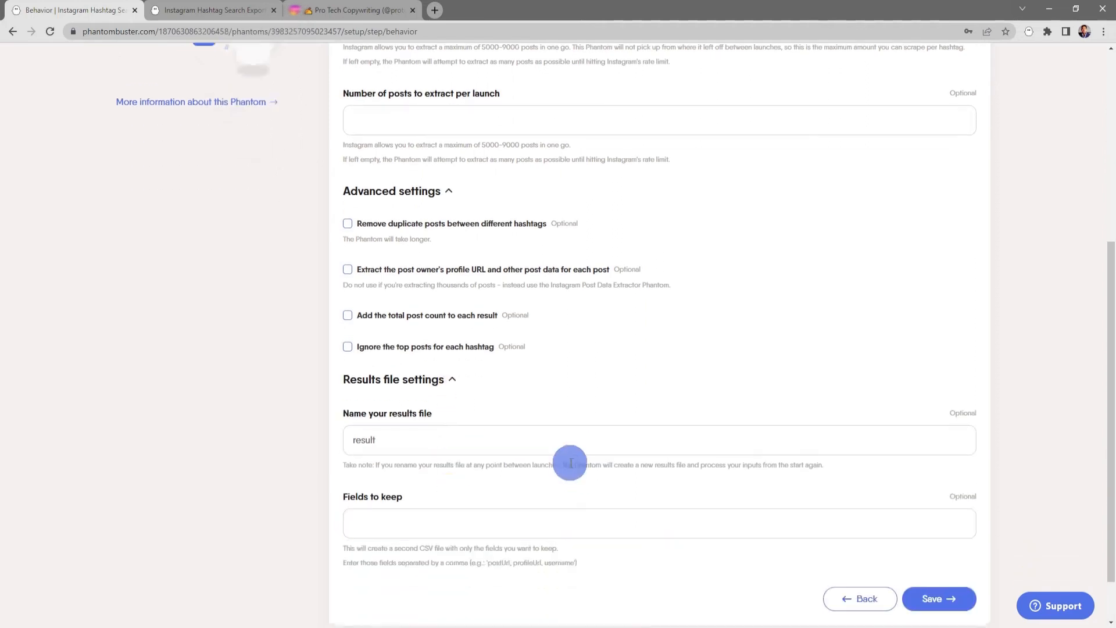
pyautogui.click(572, 451)
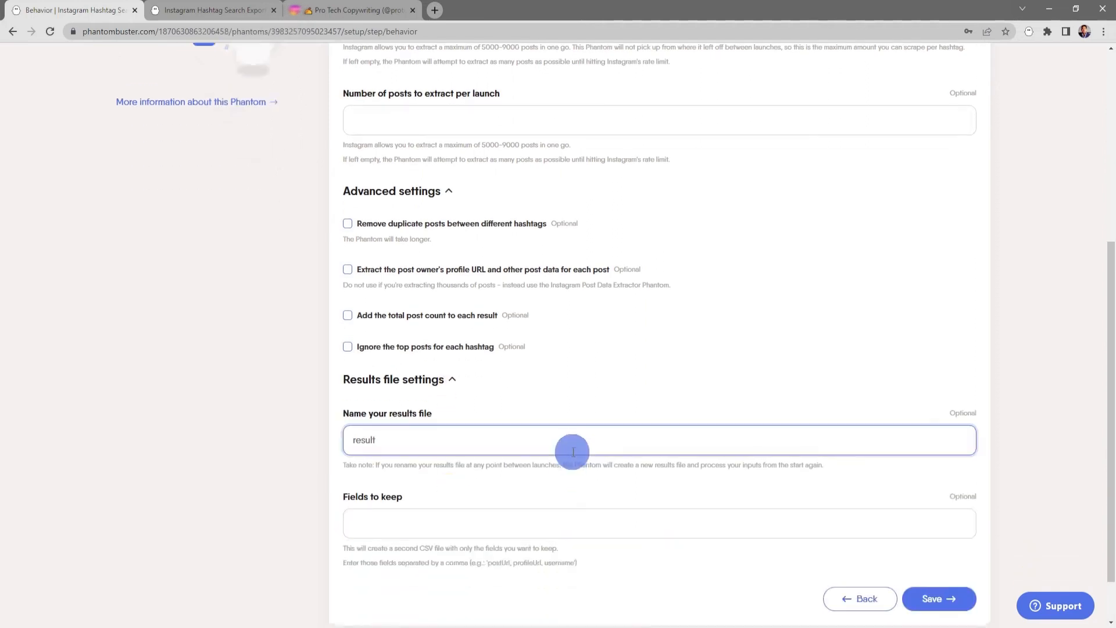
pyautogui.click(604, 465)
pyautogui.scroll(-1, 602, 489)
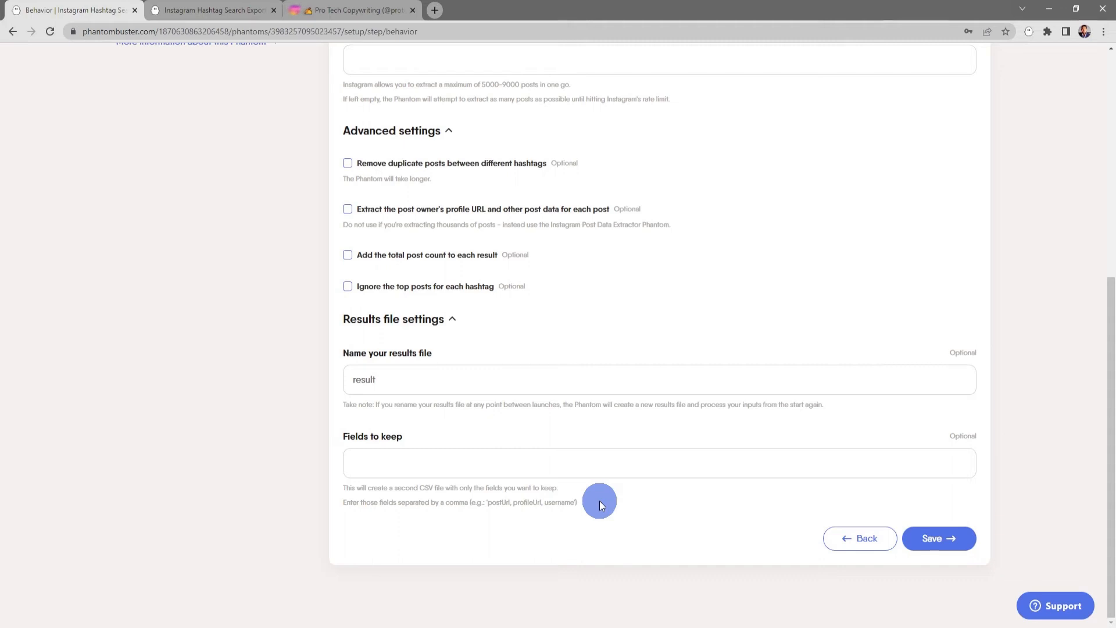
pyautogui.click(610, 464)
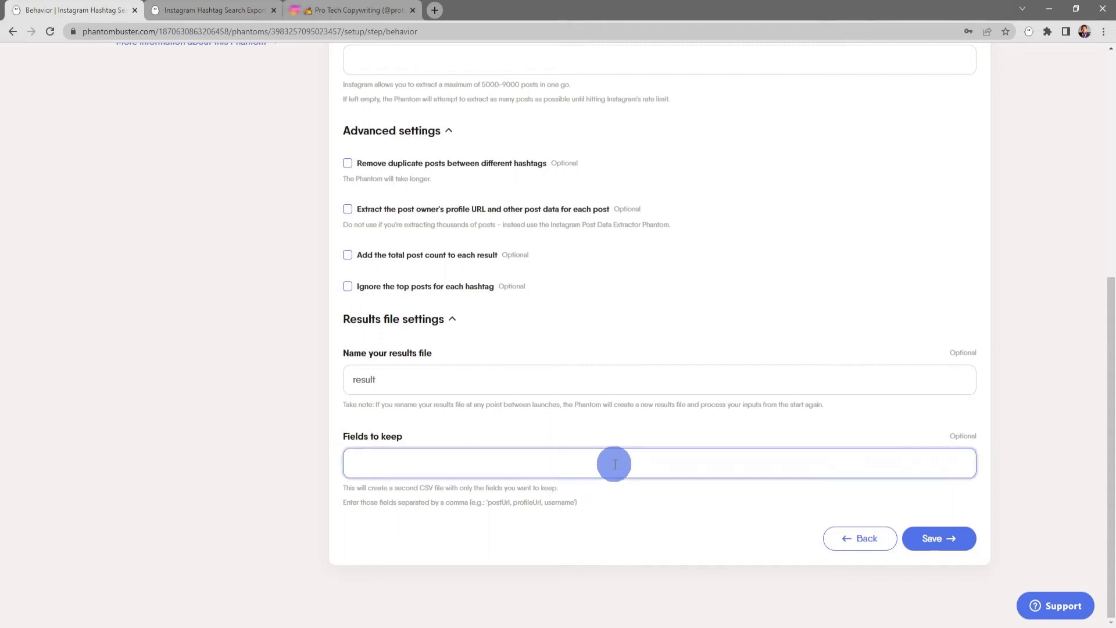
pyautogui.scroll(2, 613, 462)
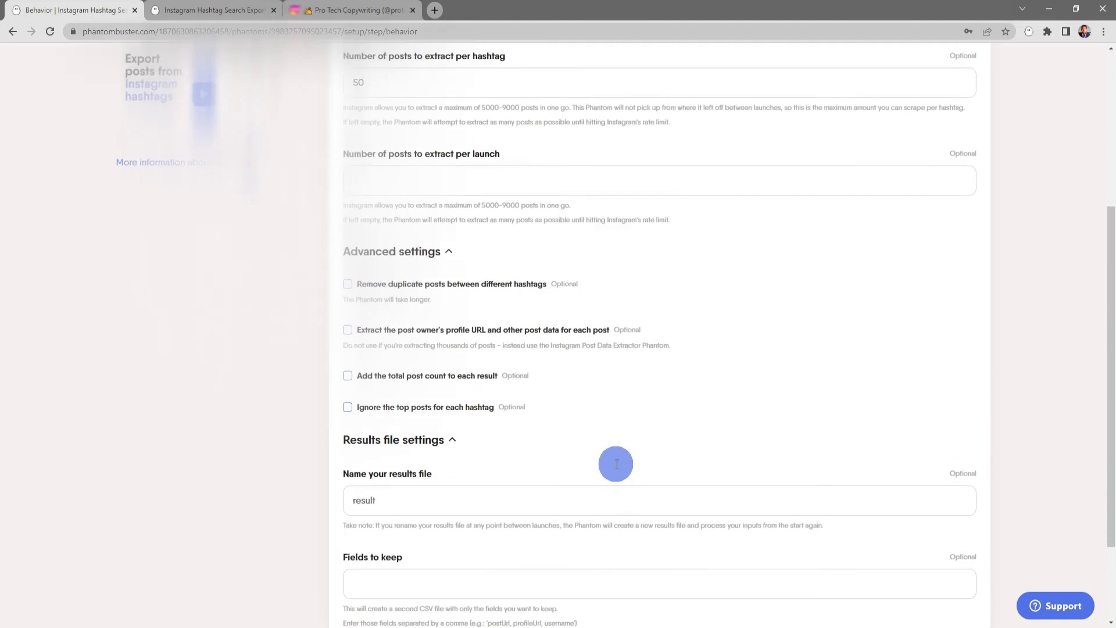
# - Collapse the results file settings and save the Behavior configuration
pyautogui.click(436, 442)
pyautogui.scroll(2, 778, 455)
pyautogui.scroll(-2, 778, 455)
pyautogui.scroll(1, 778, 455)
pyautogui.click(944, 589)
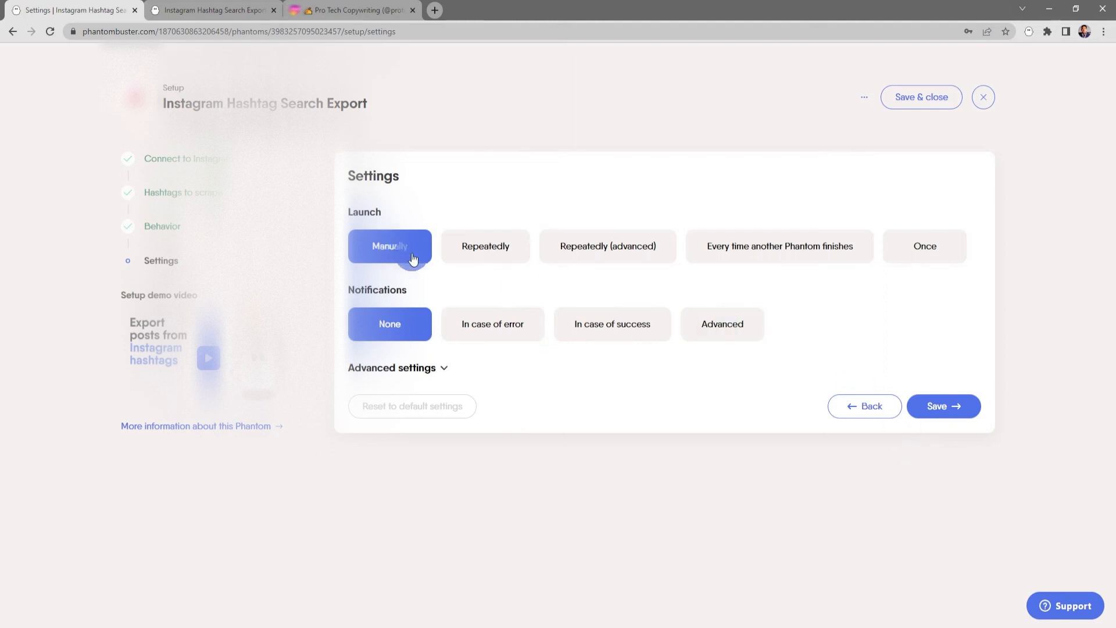
# - Check the frequency choices for repeated launches and return the launch mode to Manually
pyautogui.click(498, 252)
pyautogui.click(539, 298)
pyautogui.click(537, 295)
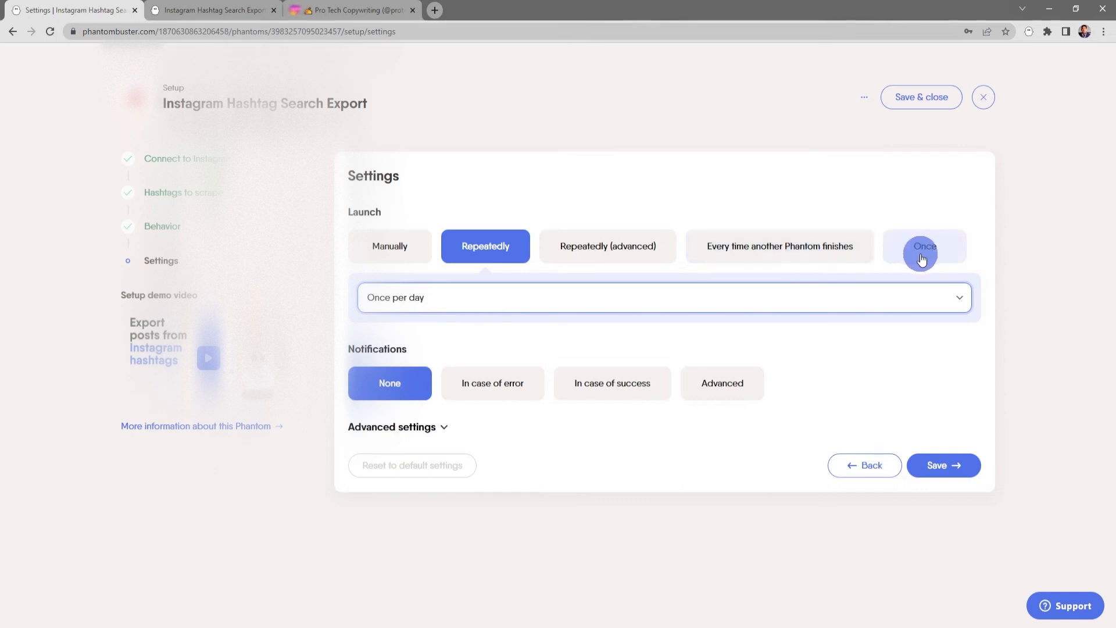
pyautogui.click(392, 249)
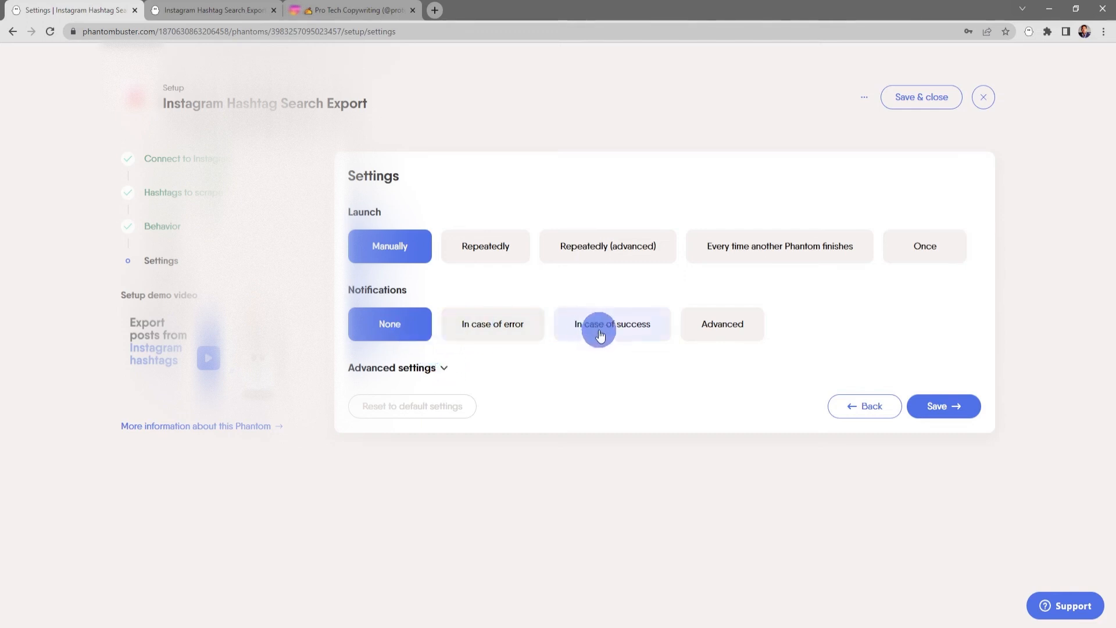
# - Review the advanced email, Slack and webhook notification options and return notifications to None
pyautogui.click(724, 326)
pyautogui.scroll(-3, 727, 338)
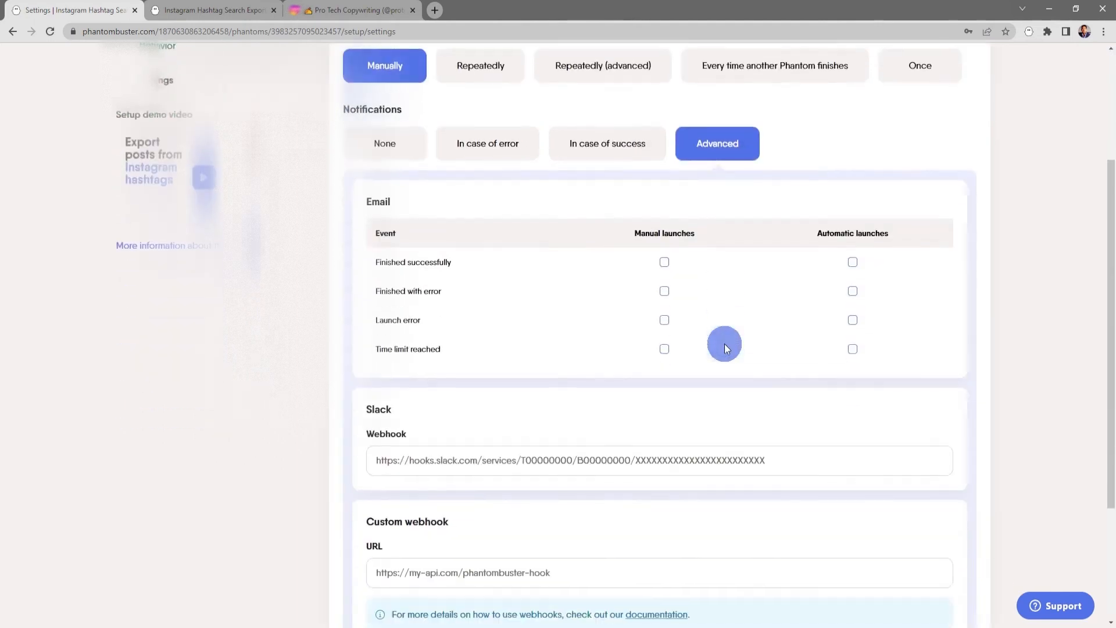
pyautogui.scroll(3, 725, 344)
pyautogui.click(389, 336)
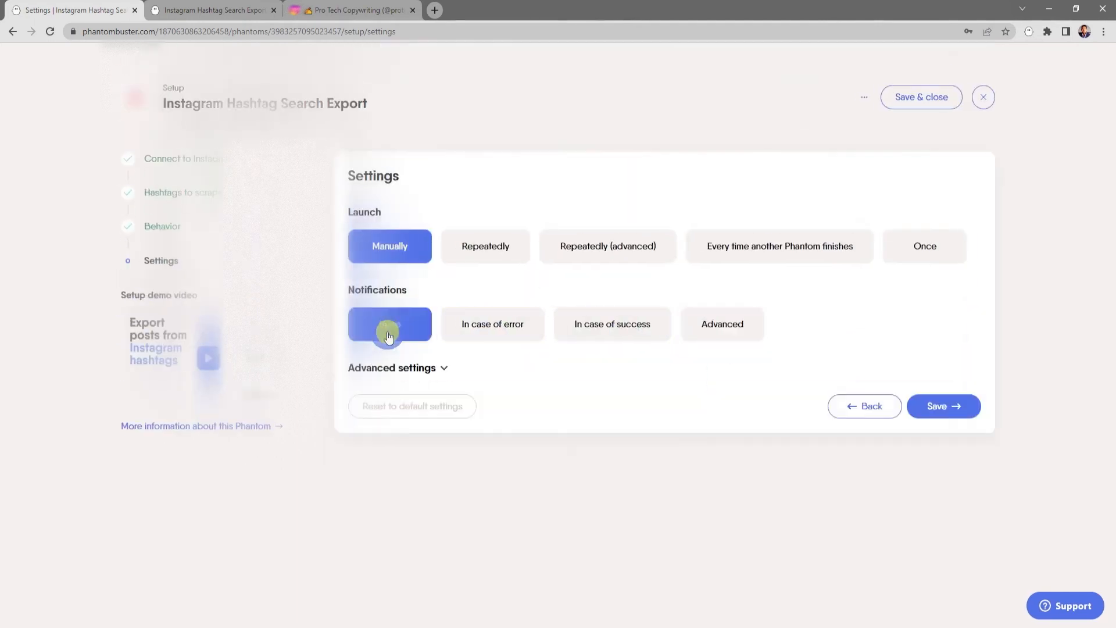
# - Examine the advanced settings for proxies, execution limits and folder management, and collapse them again
pyautogui.click(445, 368)
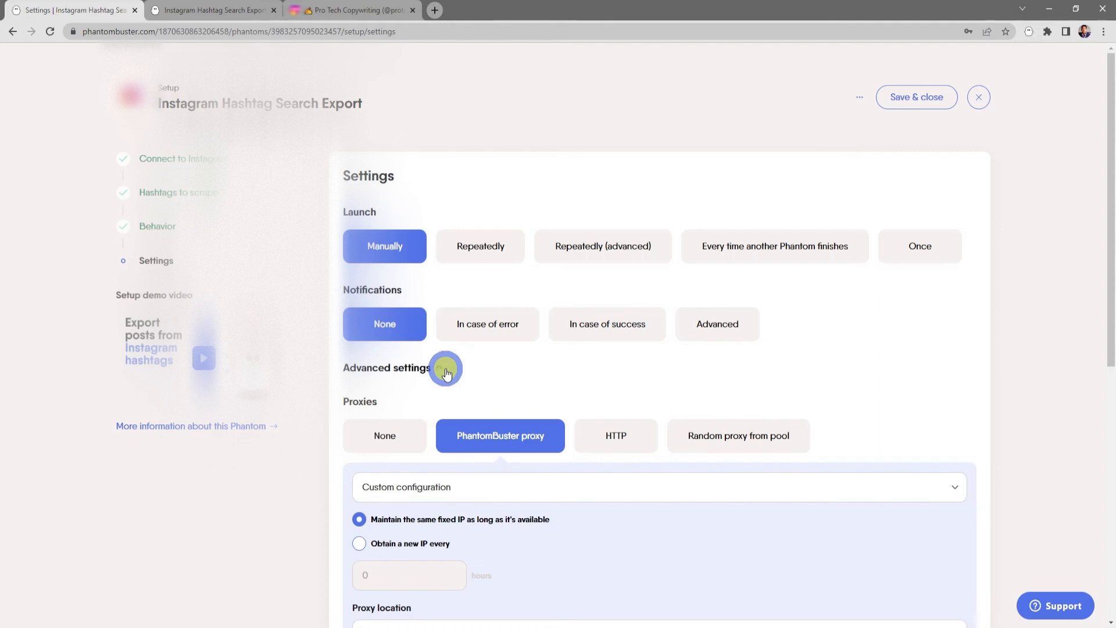
pyautogui.scroll(-3, 577, 375)
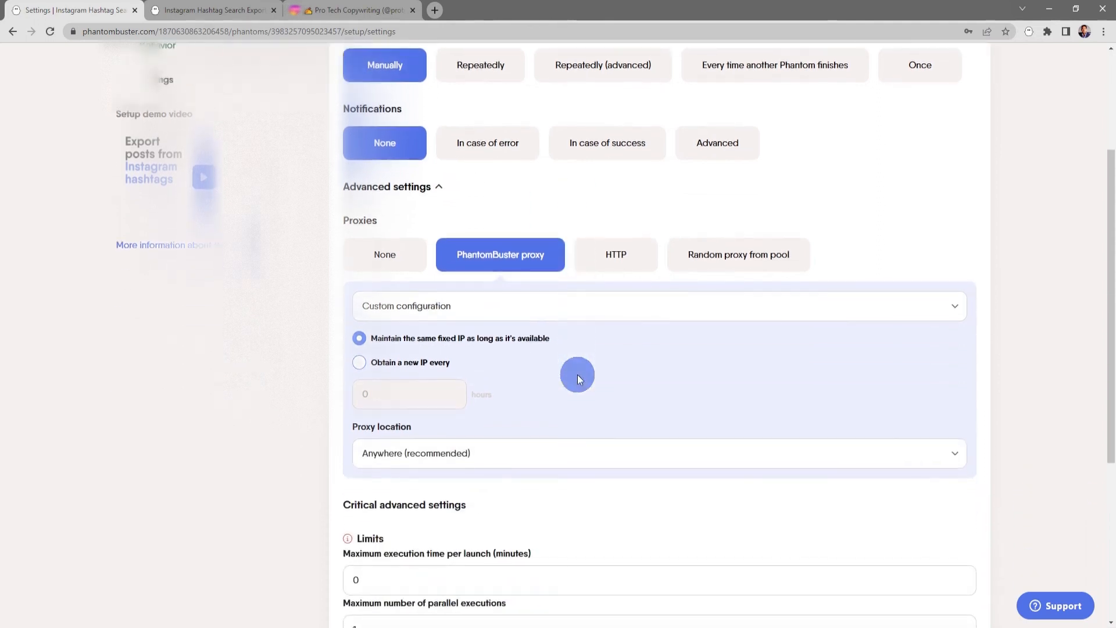
pyautogui.scroll(-1, 577, 375)
pyautogui.scroll(-3, 578, 375)
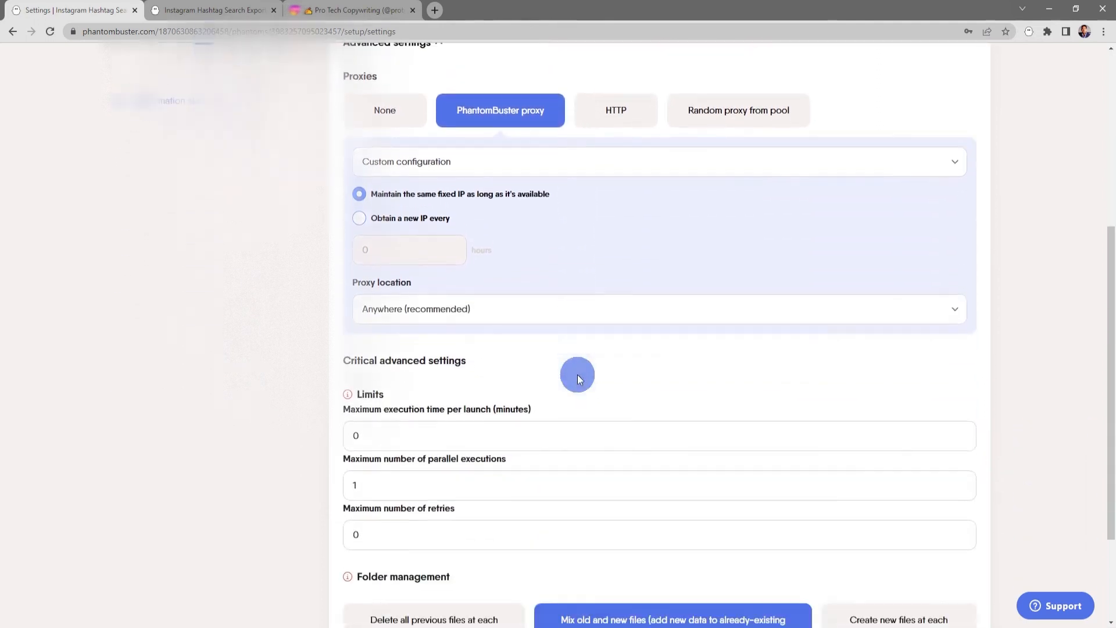
pyautogui.click(578, 374)
pyautogui.scroll(2, 578, 374)
pyautogui.scroll(5, 577, 375)
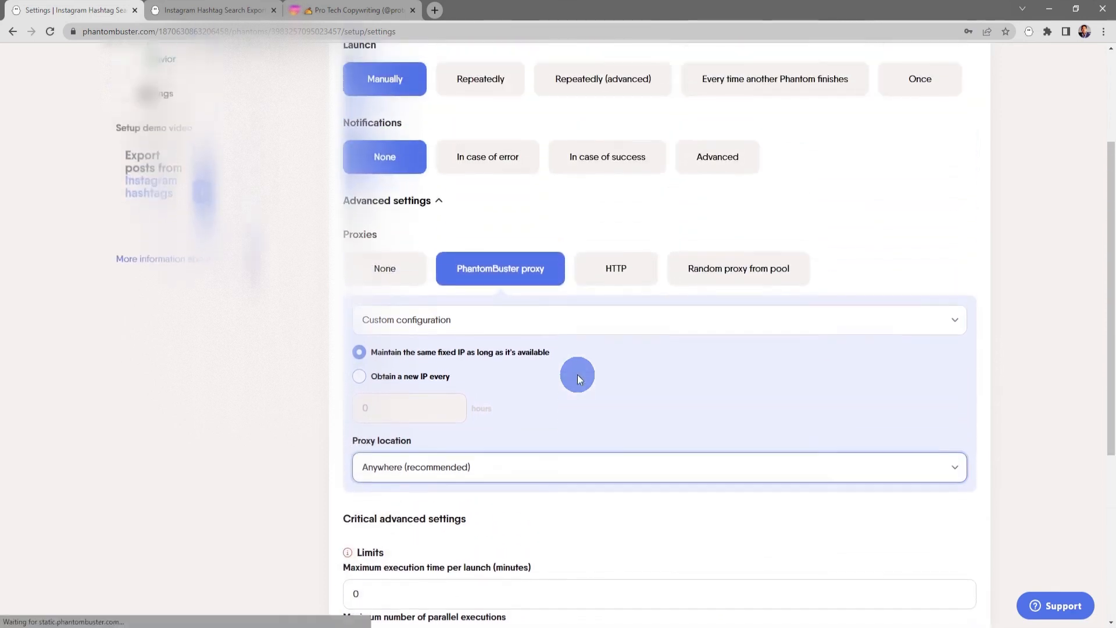
pyautogui.click(398, 375)
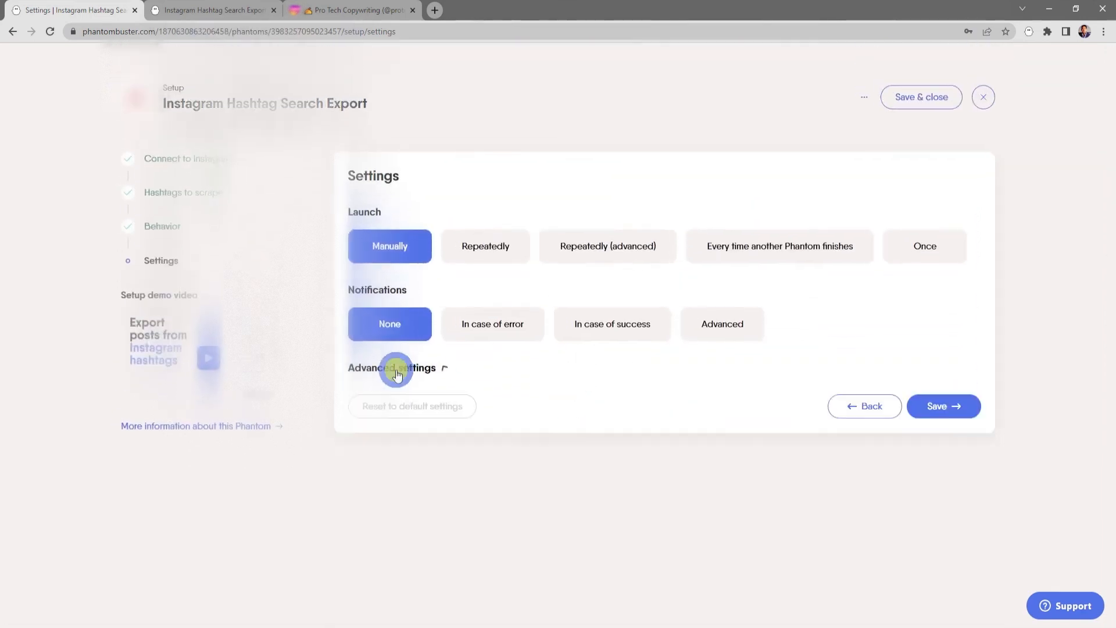
# - Save the Phantom's settings and launch the hashtag export
pyautogui.click(948, 410)
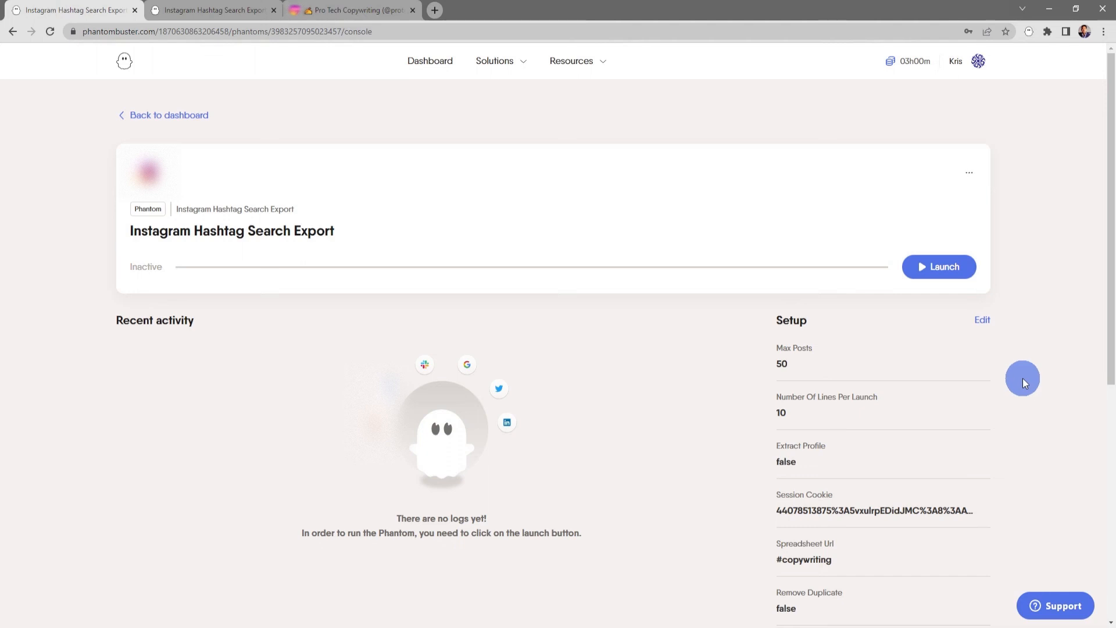
pyautogui.click(952, 268)
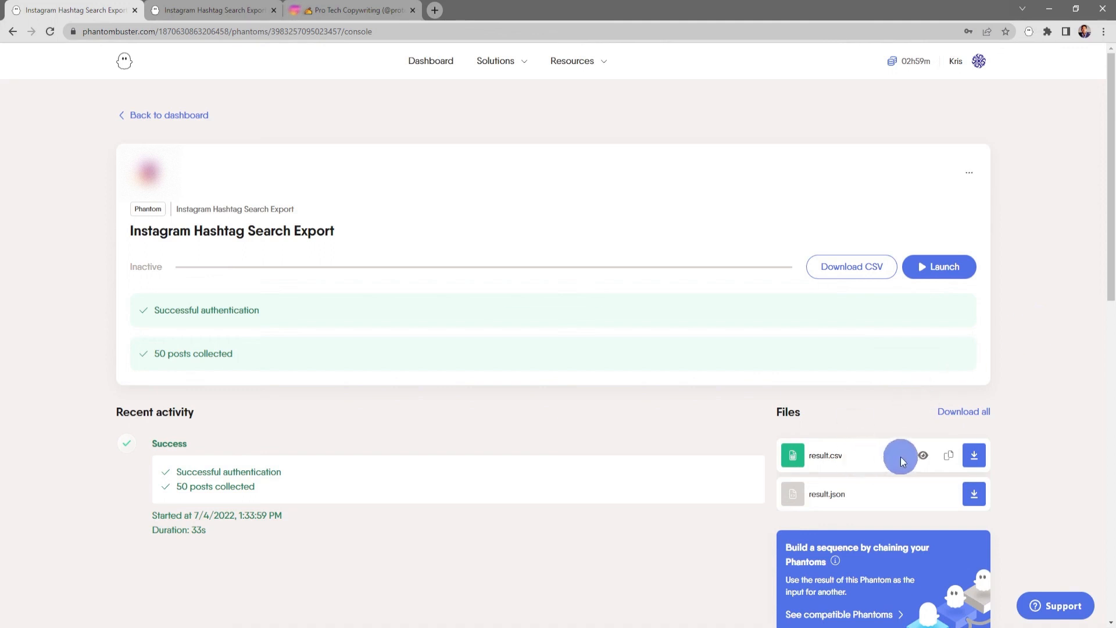
# - Preview the result.csv file and look through the columns of the extracted posts
pyautogui.click(925, 458)
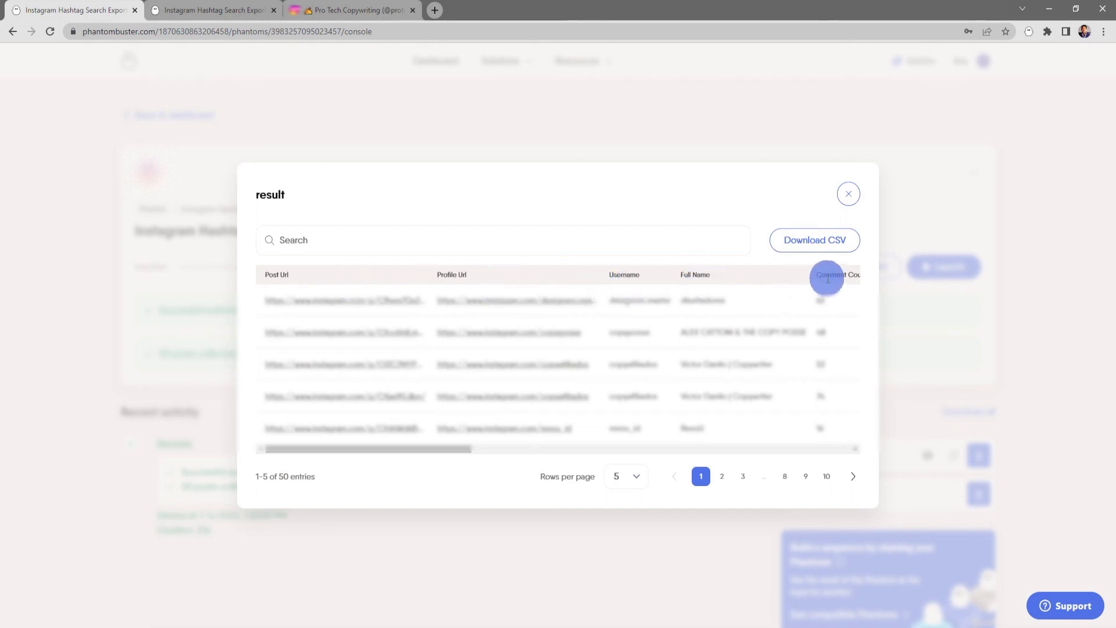
pyautogui.moveTo(448, 451)
pyautogui.mouseDown()
pyautogui.moveTo(584, 448)
pyautogui.moveTo(429, 448)
pyautogui.mouseUp()
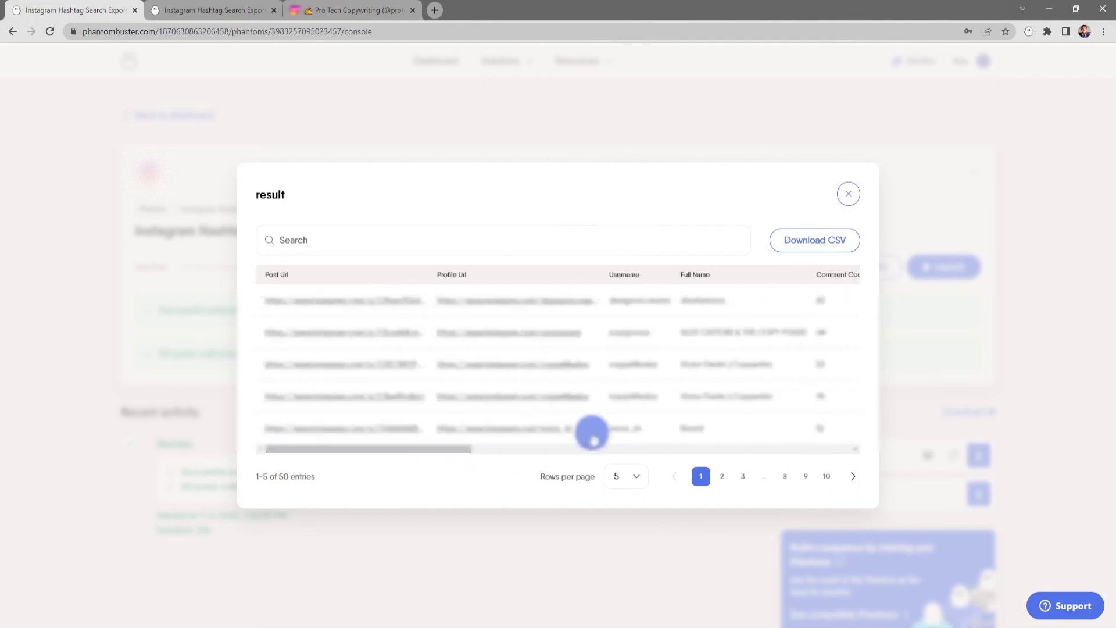